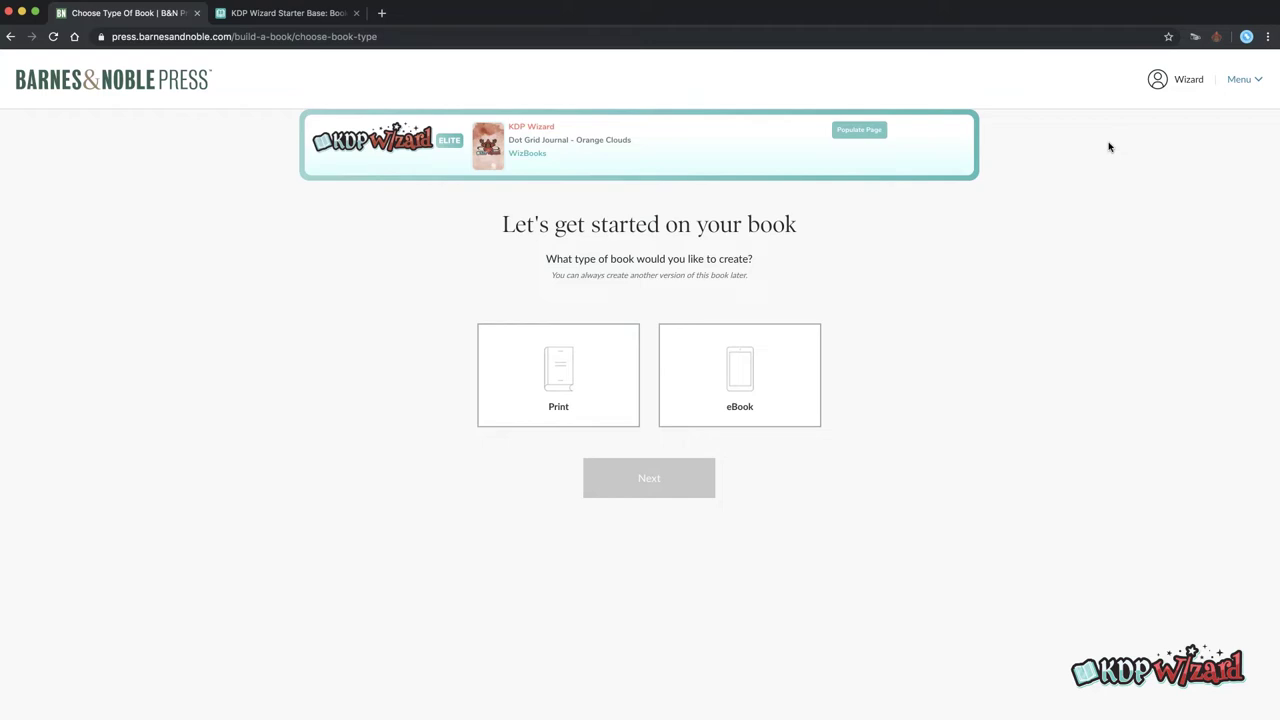
- Select the Dot Grid Journal - Orange Clouds paperback as the active book in the KDP Wizard extension
left_click(1216, 37)
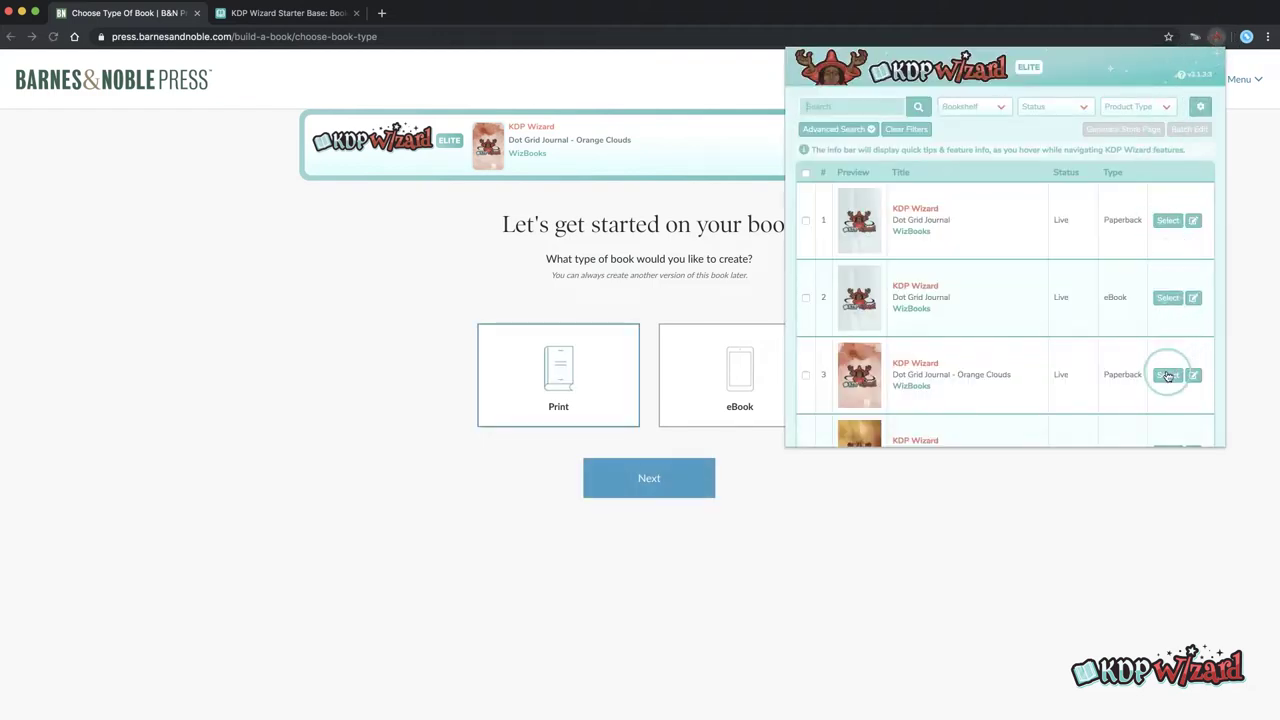
left_click(1167, 374)
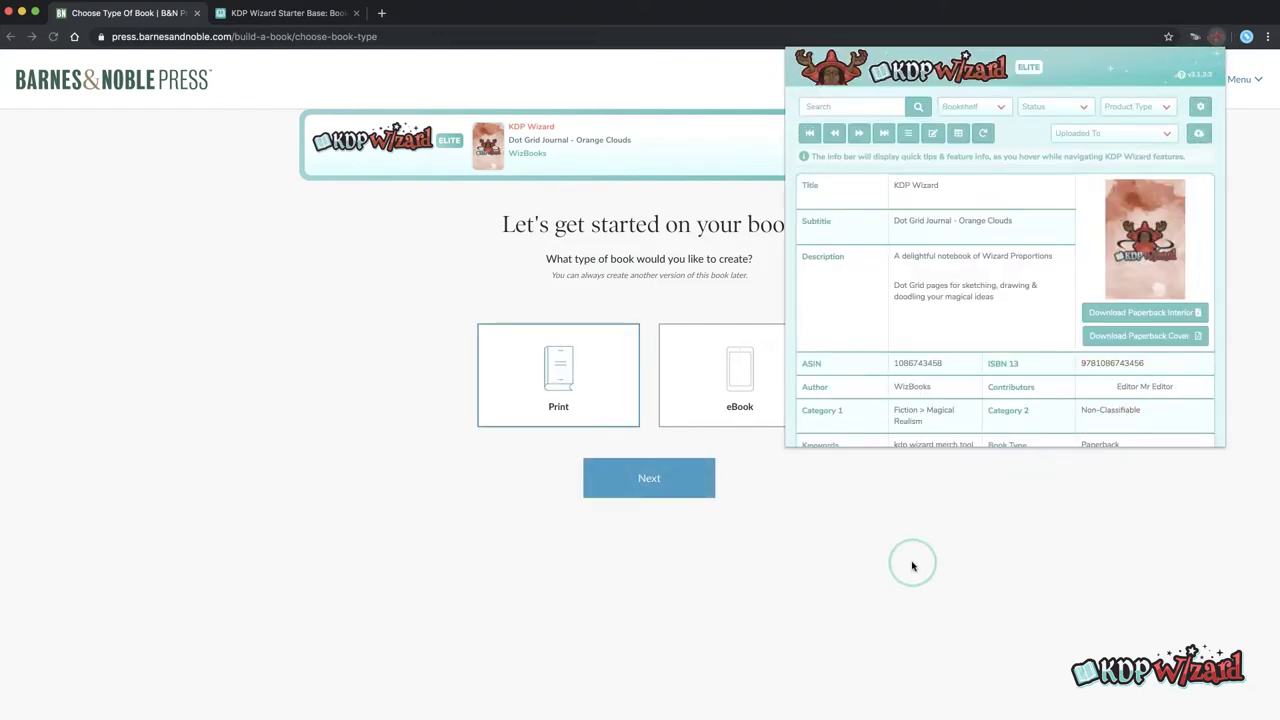
left_click(912, 564)
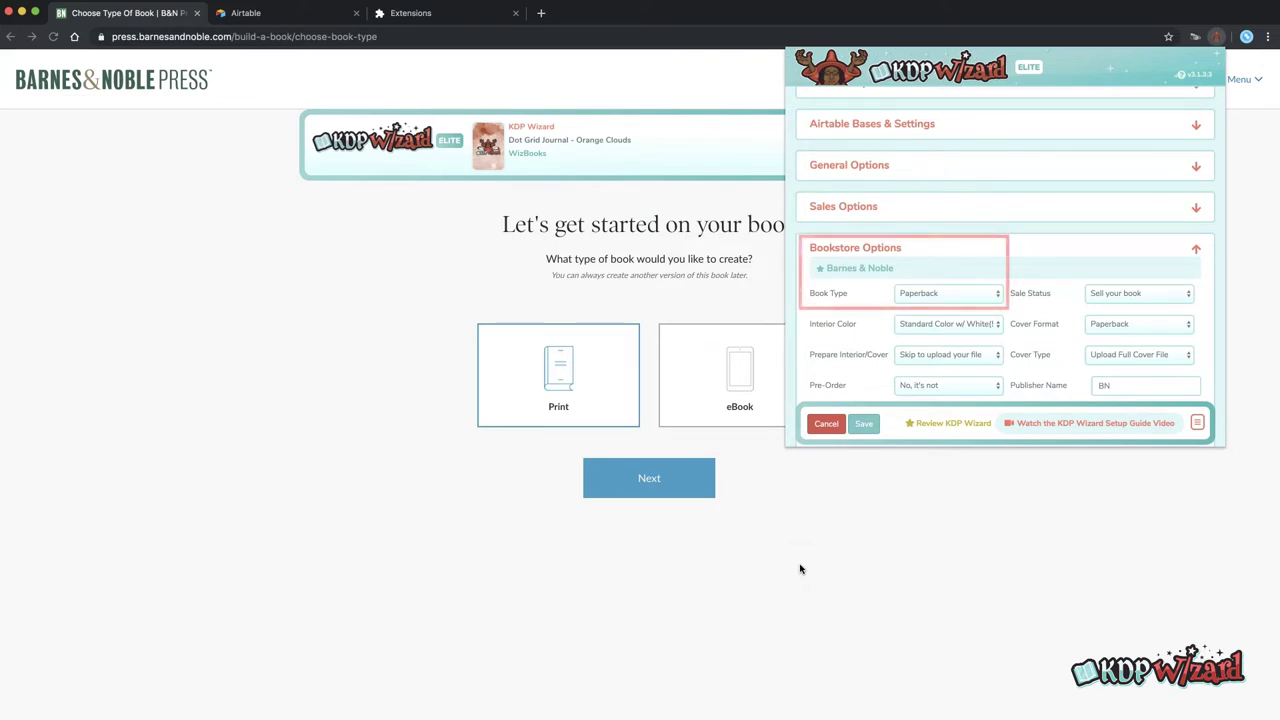
- Check the KDP Wizard keyboard shortcuts on the browser's extension shortcuts page and return to the book setup
left_click(488, 18)
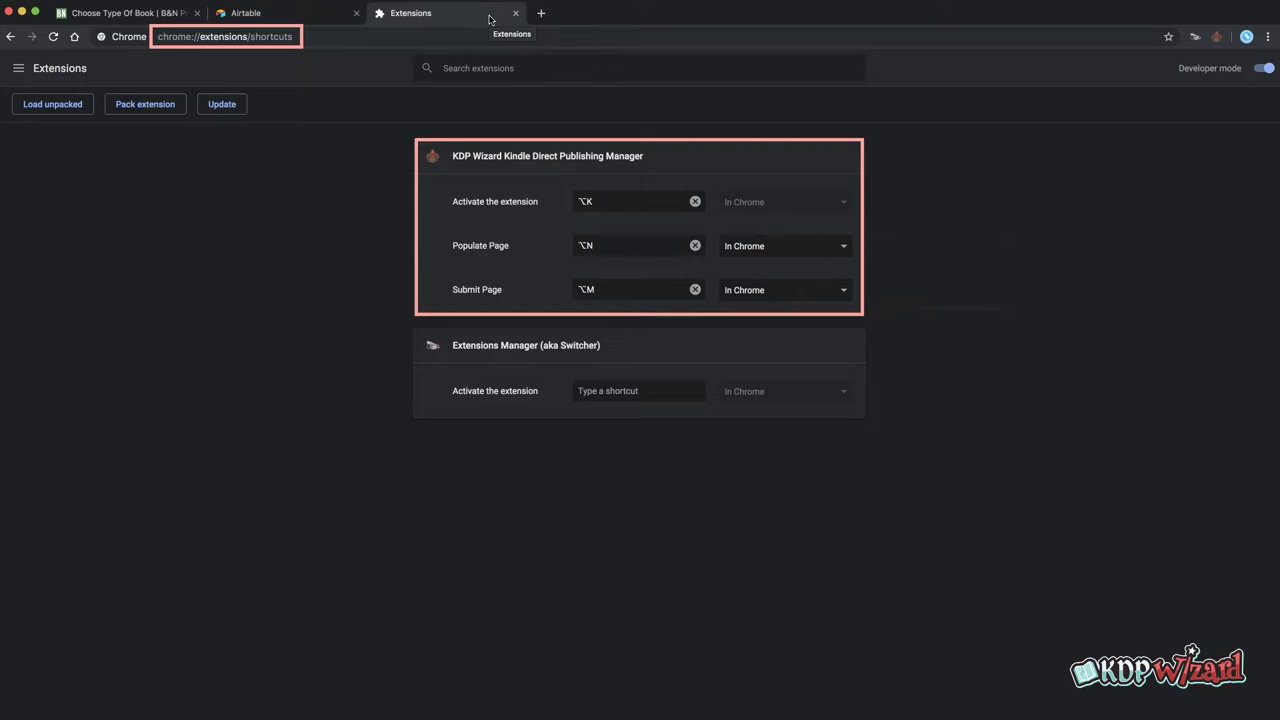
left_click(180, 16)
- Submit Print as the book type and populate the book title with KDP Wizard
left_click(361, 428)
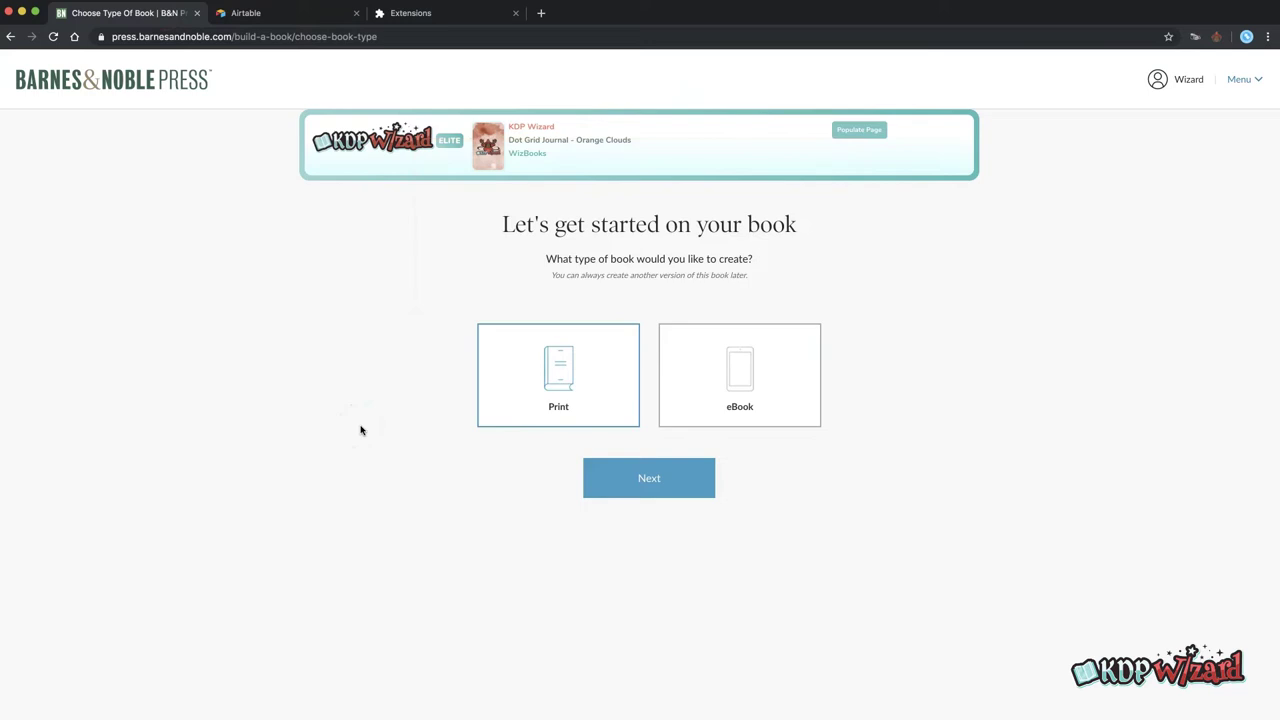
left_click(344, 442)
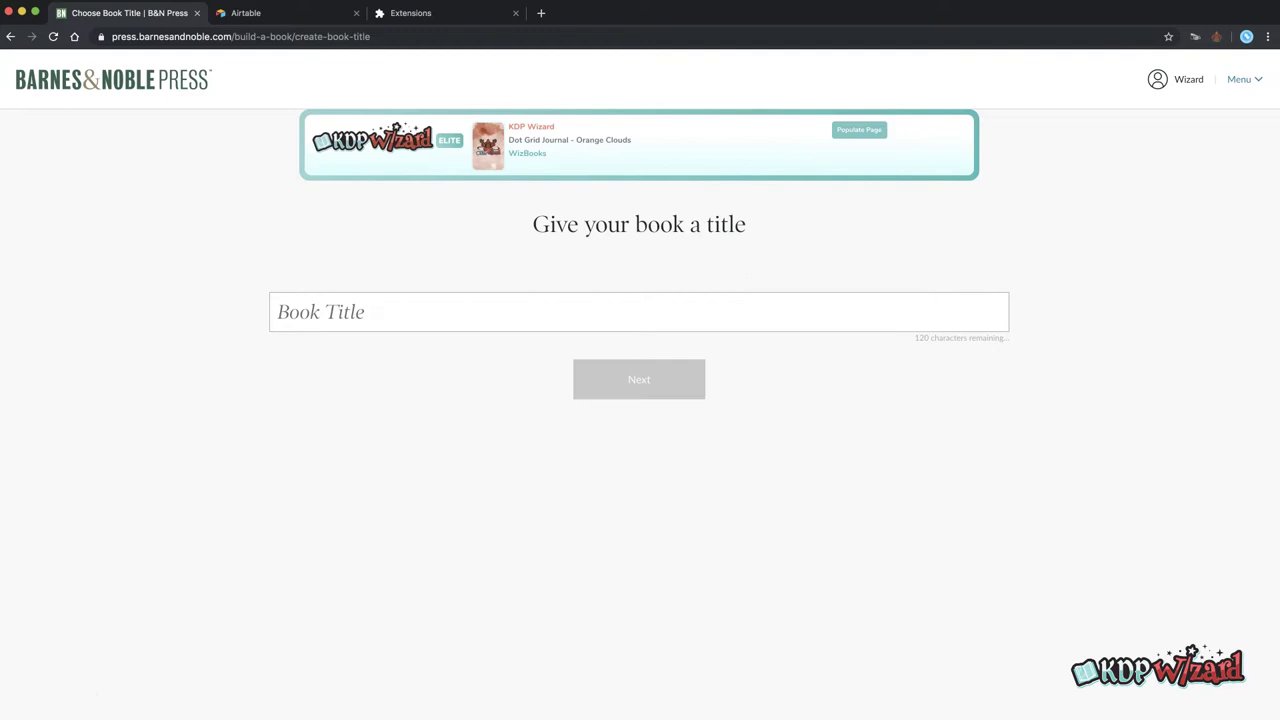
left_click(114, 602)
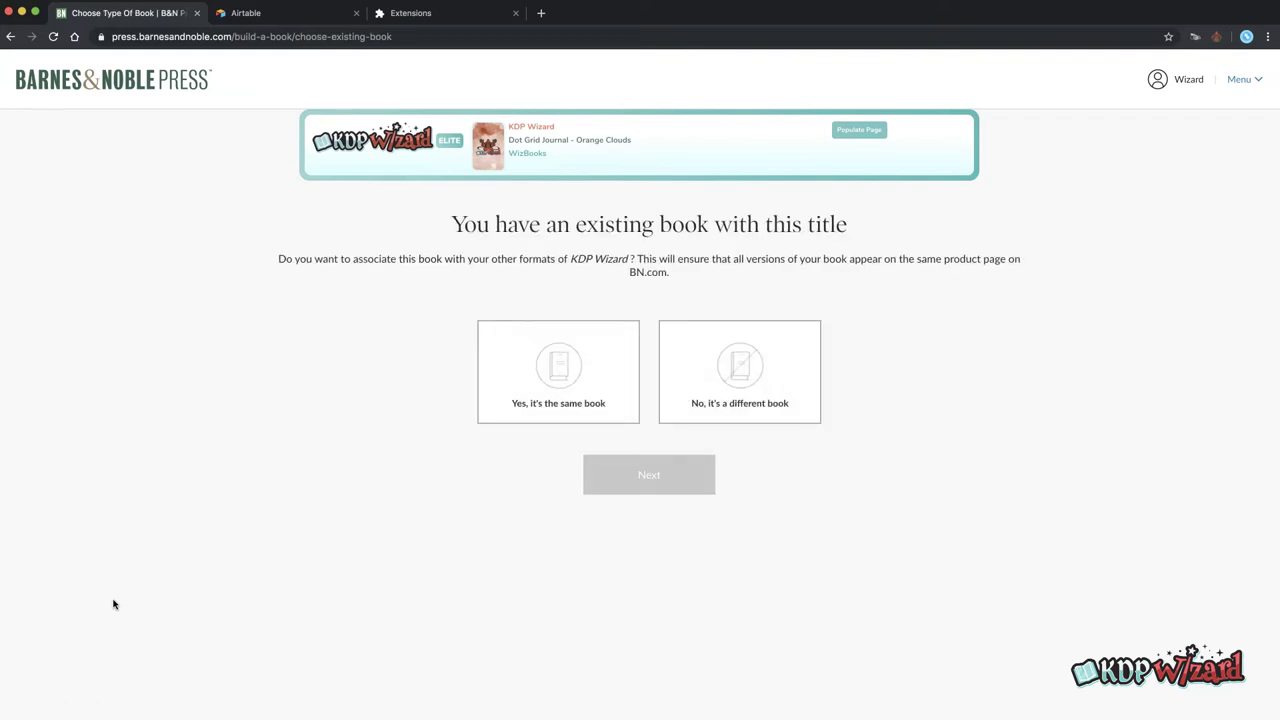
left_click(56, 676)
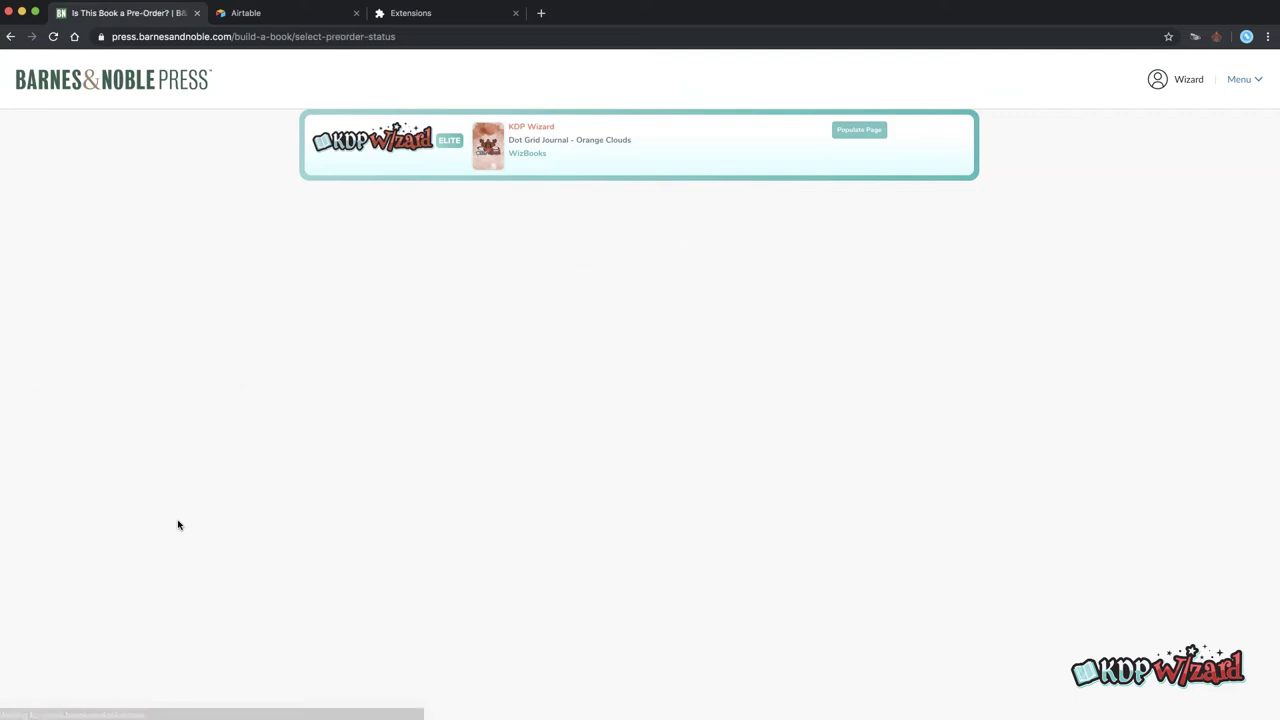
- Answer that the book is not a pre-order and continue
left_click(808, 487)
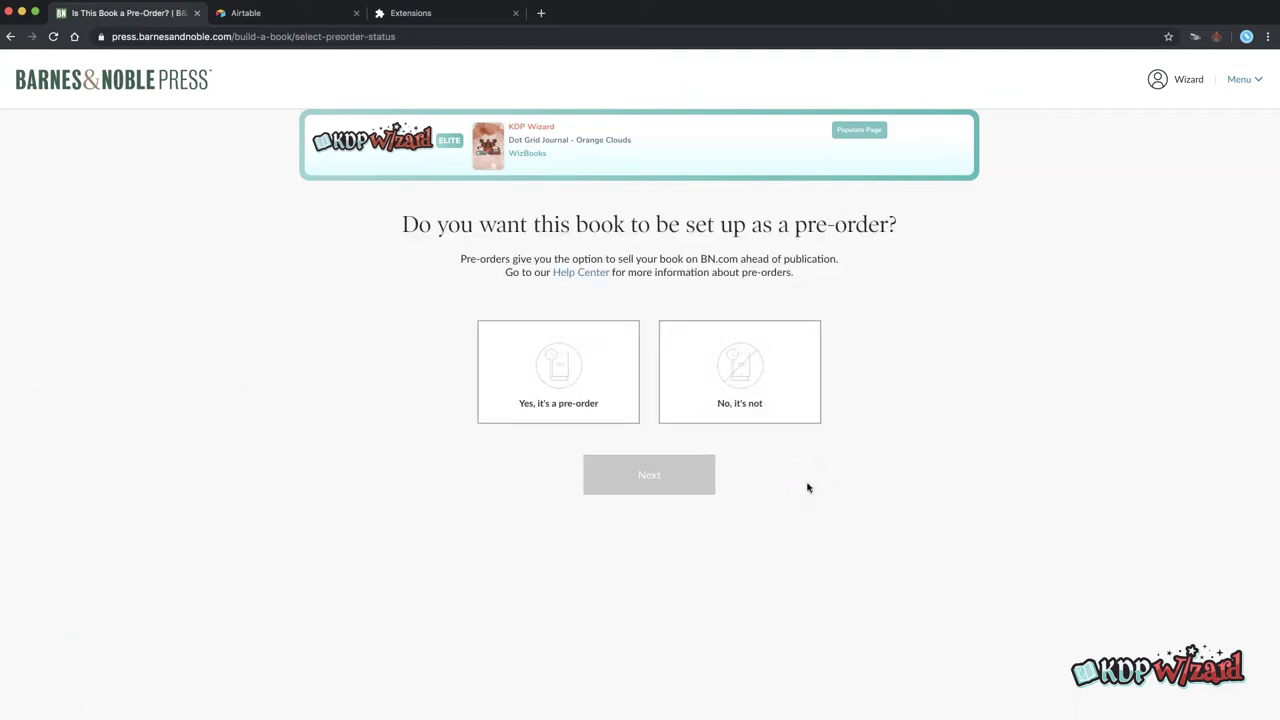
left_click(803, 394)
left_click(694, 482)
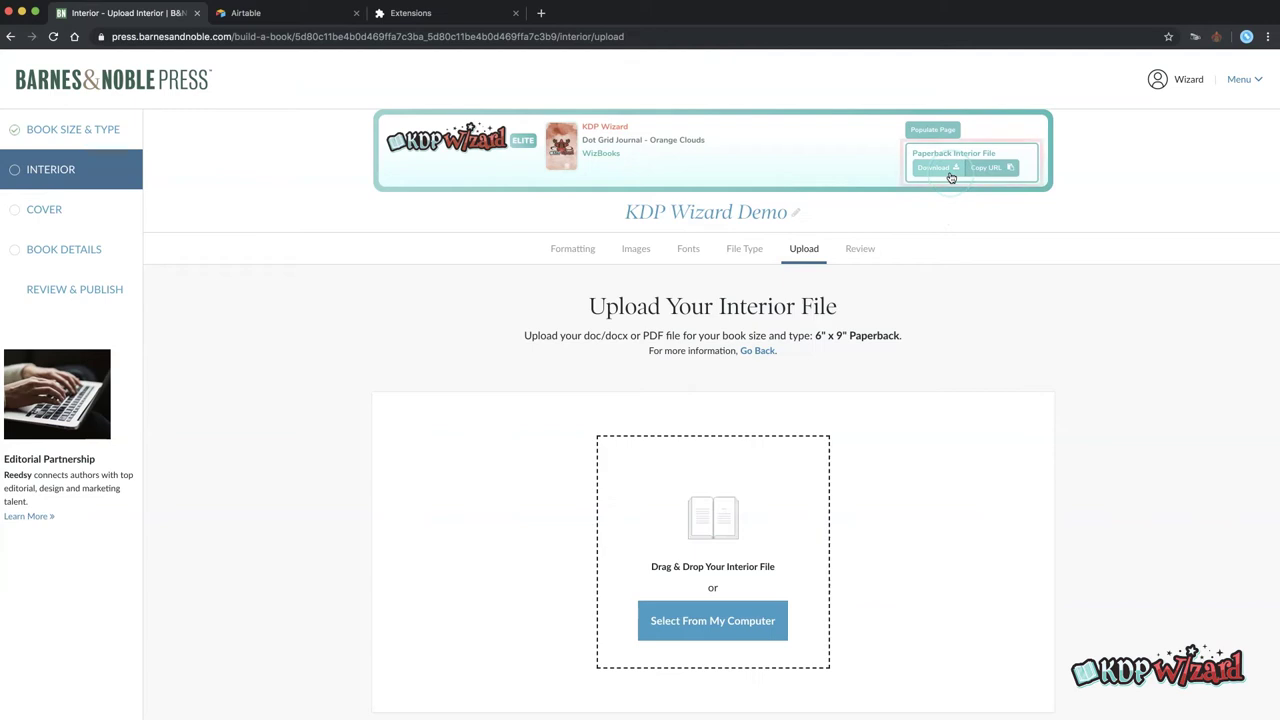
- Upload the paperback interior PDF downloaded through KDP Wizard, and approve and save the reviewed manuscript
left_click(950, 172)
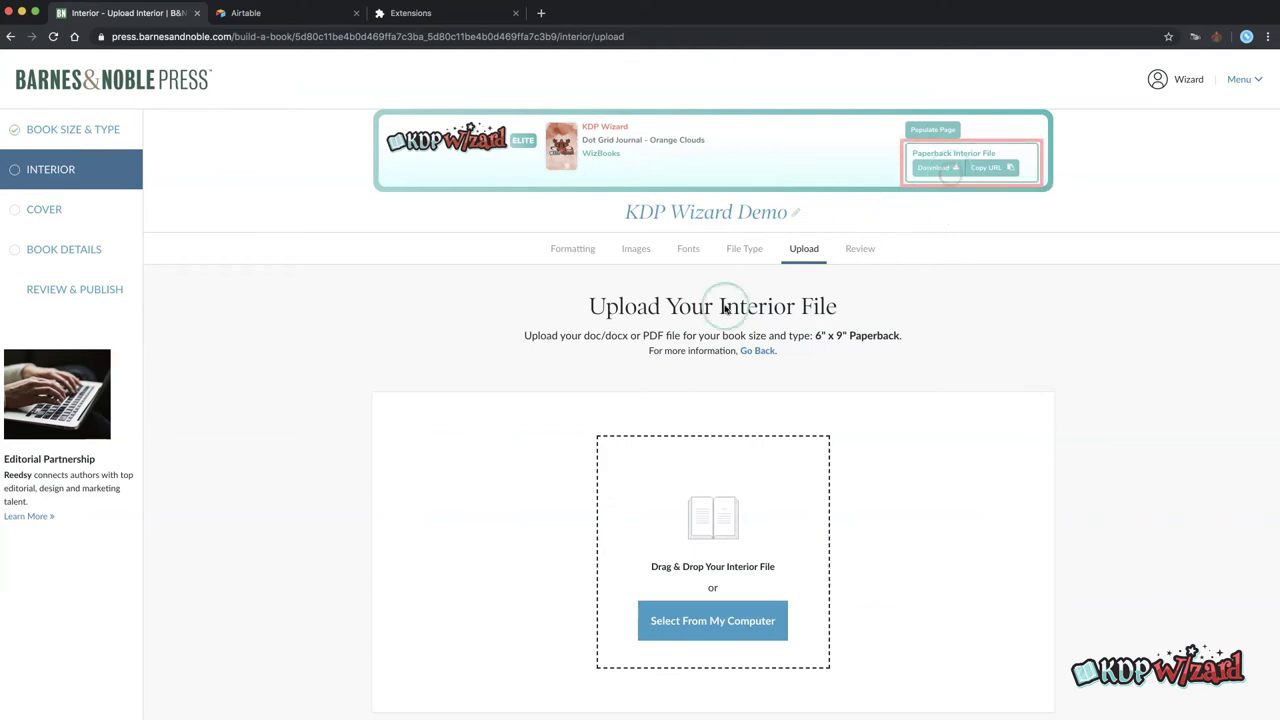
left_click_drag(85, 702, 732, 534)
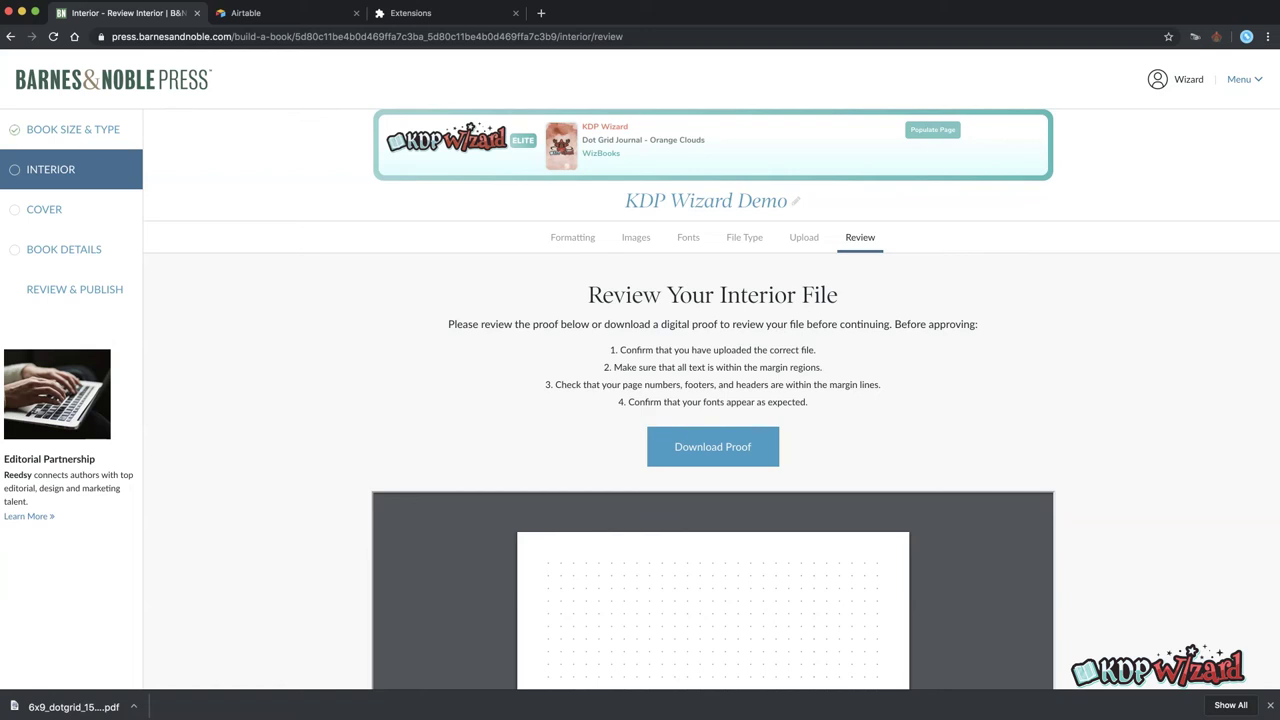
scroll(594, 637, "down", 3)
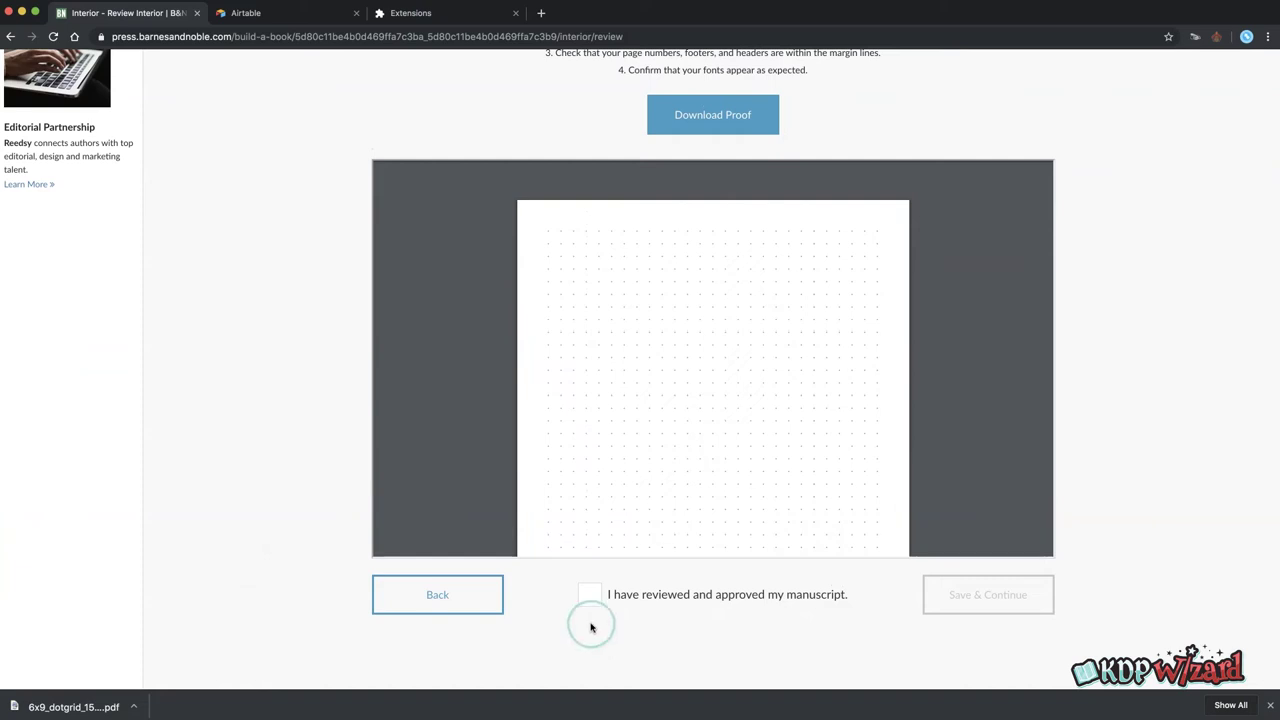
left_click(591, 597)
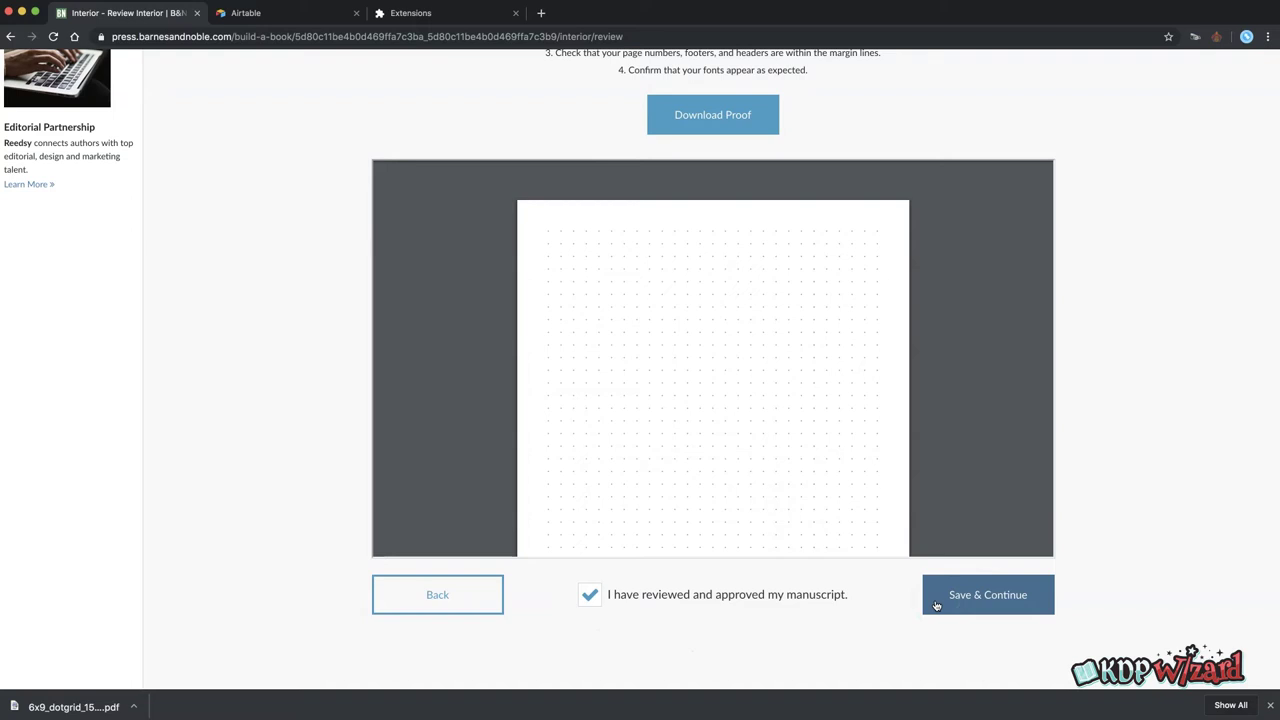
left_click(936, 605)
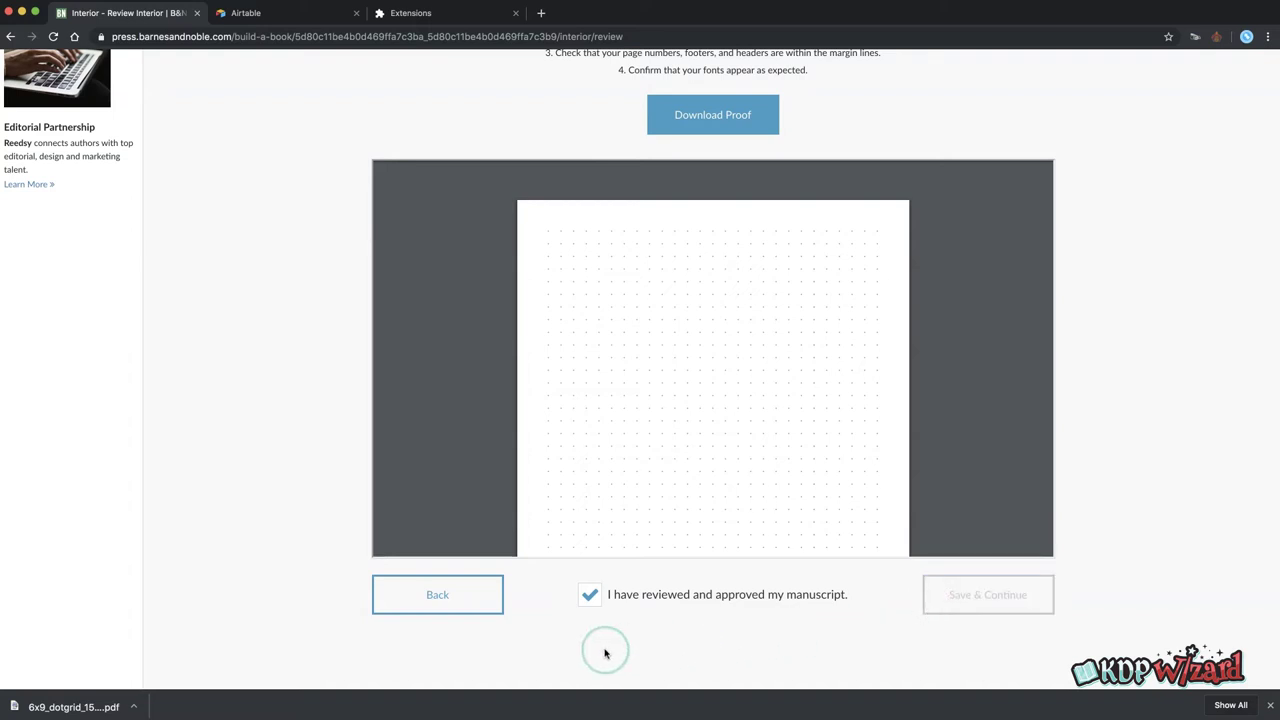
- Choose the full cover file option and upload the paperback cover PDF downloaded through KDP Wizard
left_click(362, 574)
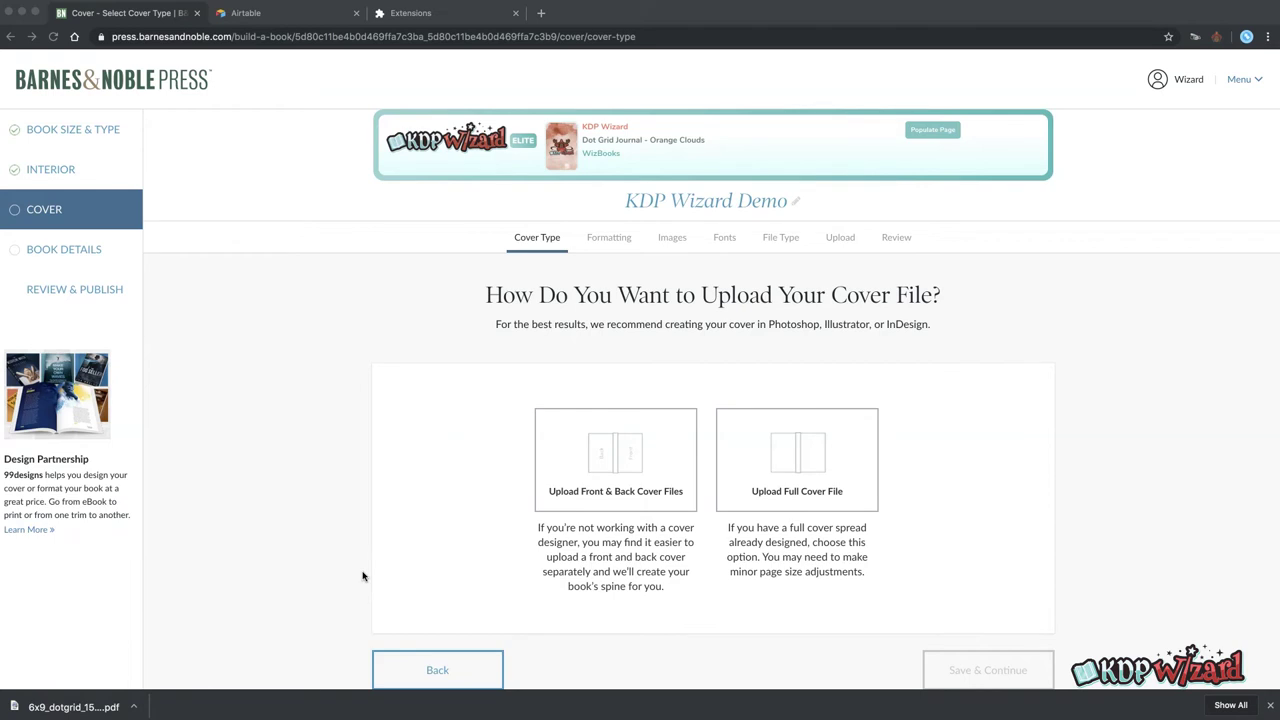
left_click(360, 562)
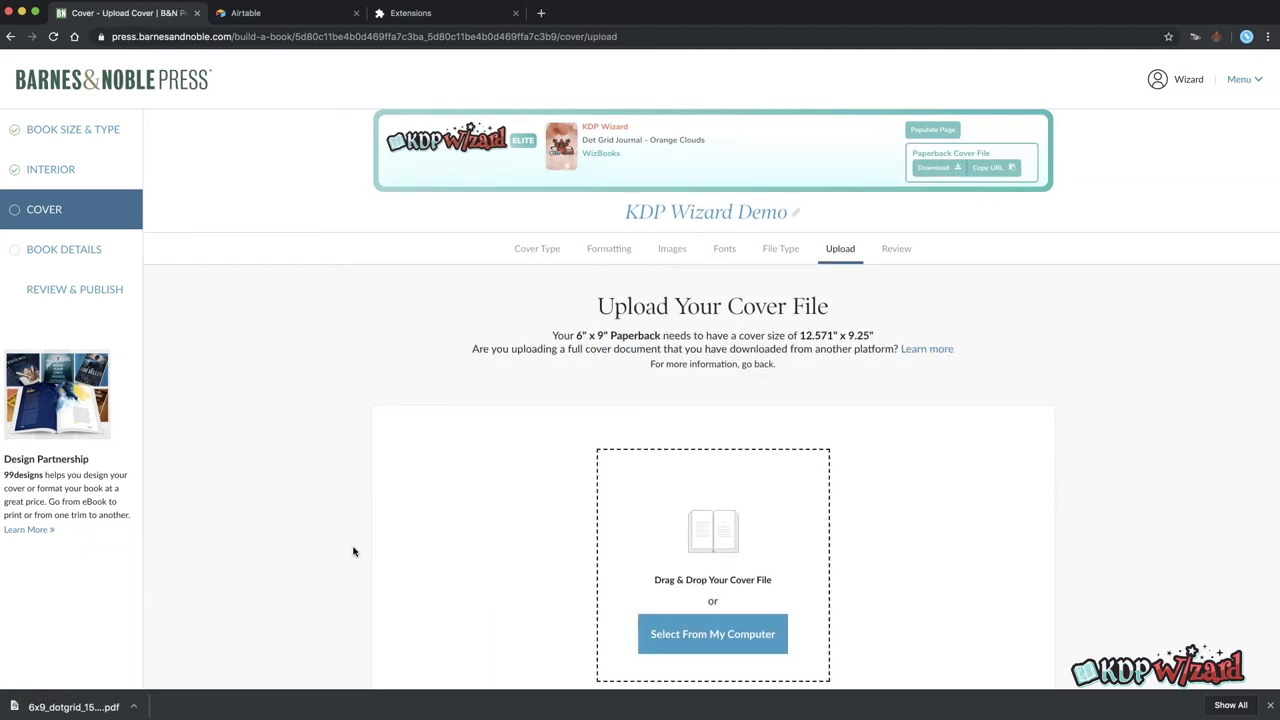
left_click(939, 170)
left_click(932, 301)
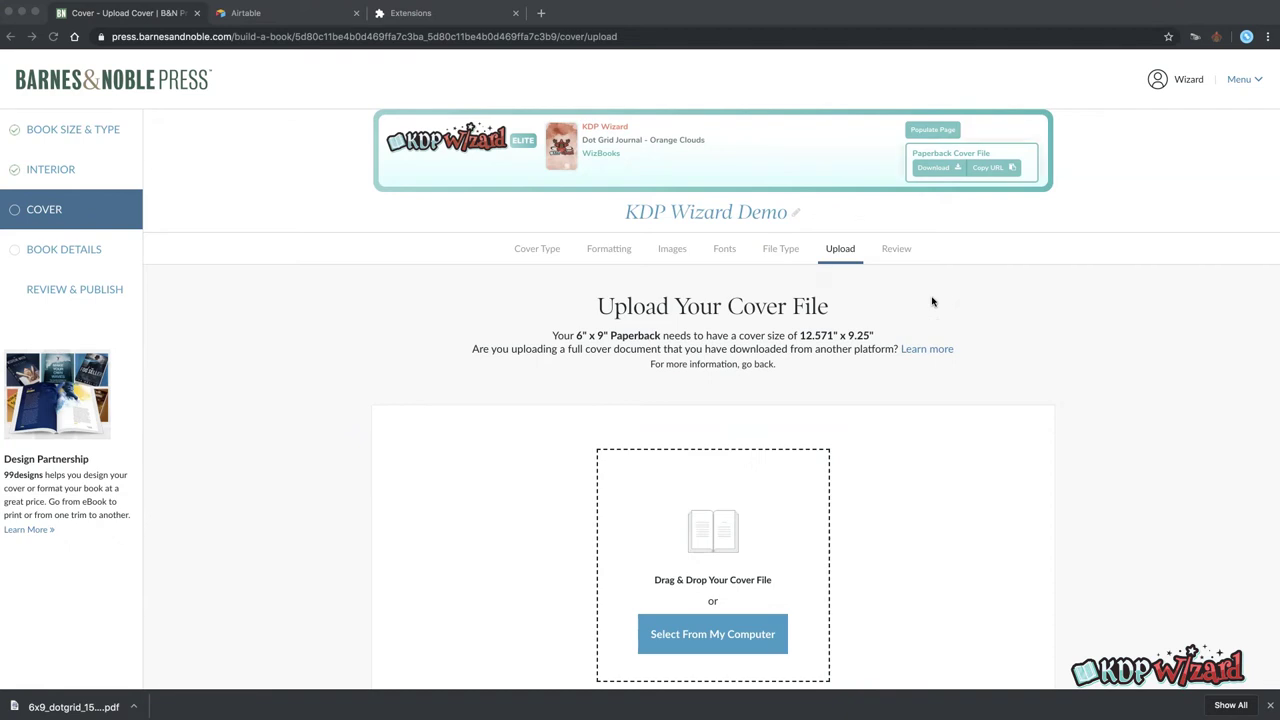
left_click(946, 176)
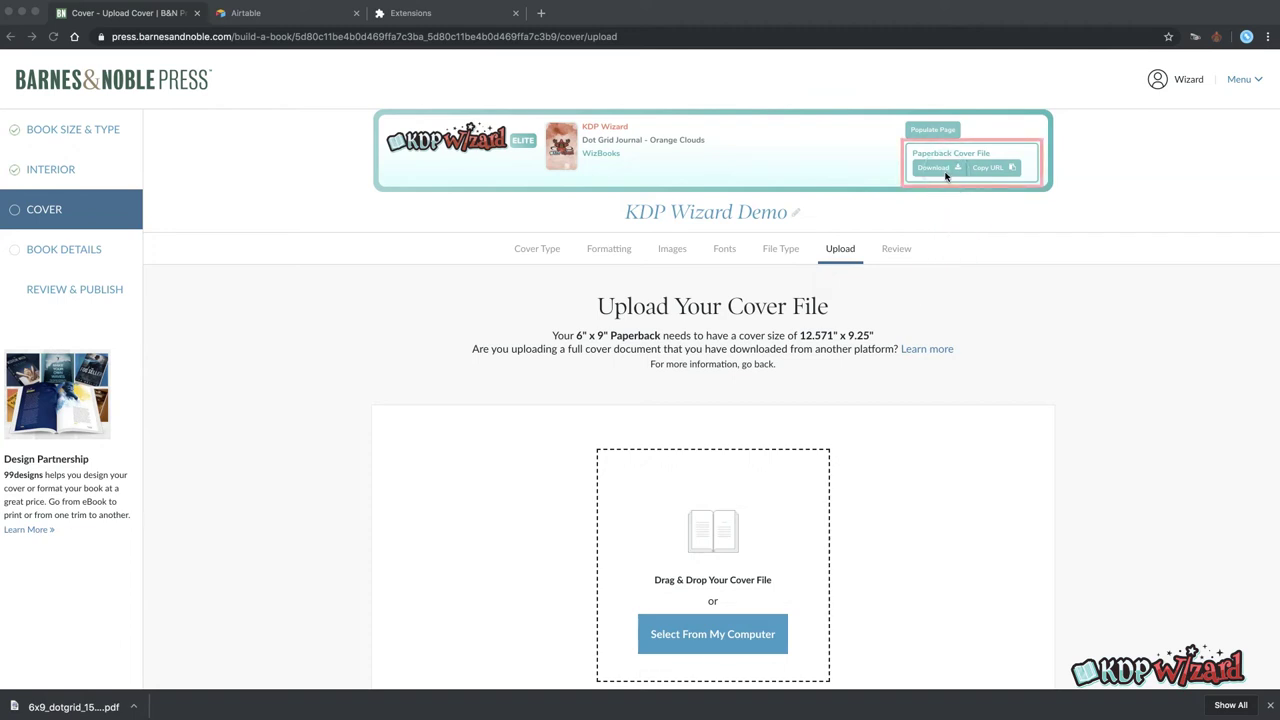
left_click(980, 170)
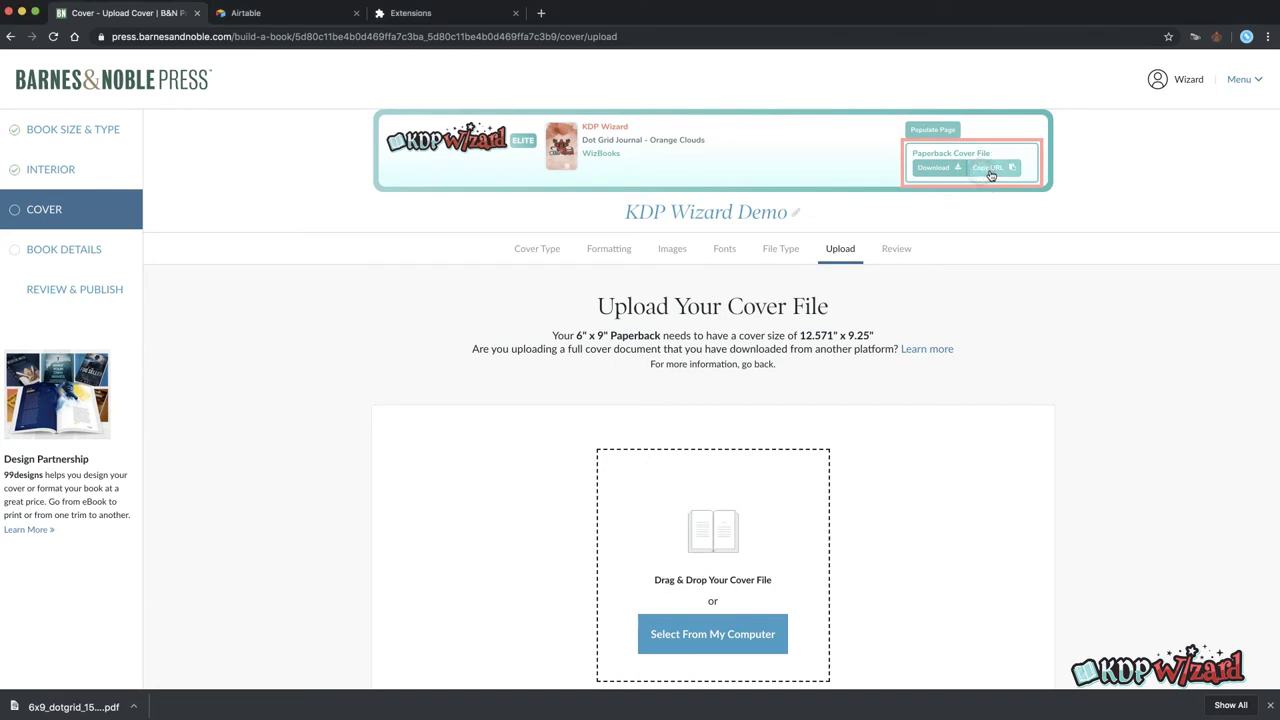
left_click(988, 174)
left_click(932, 167)
left_click_drag(70, 705, 688, 550)
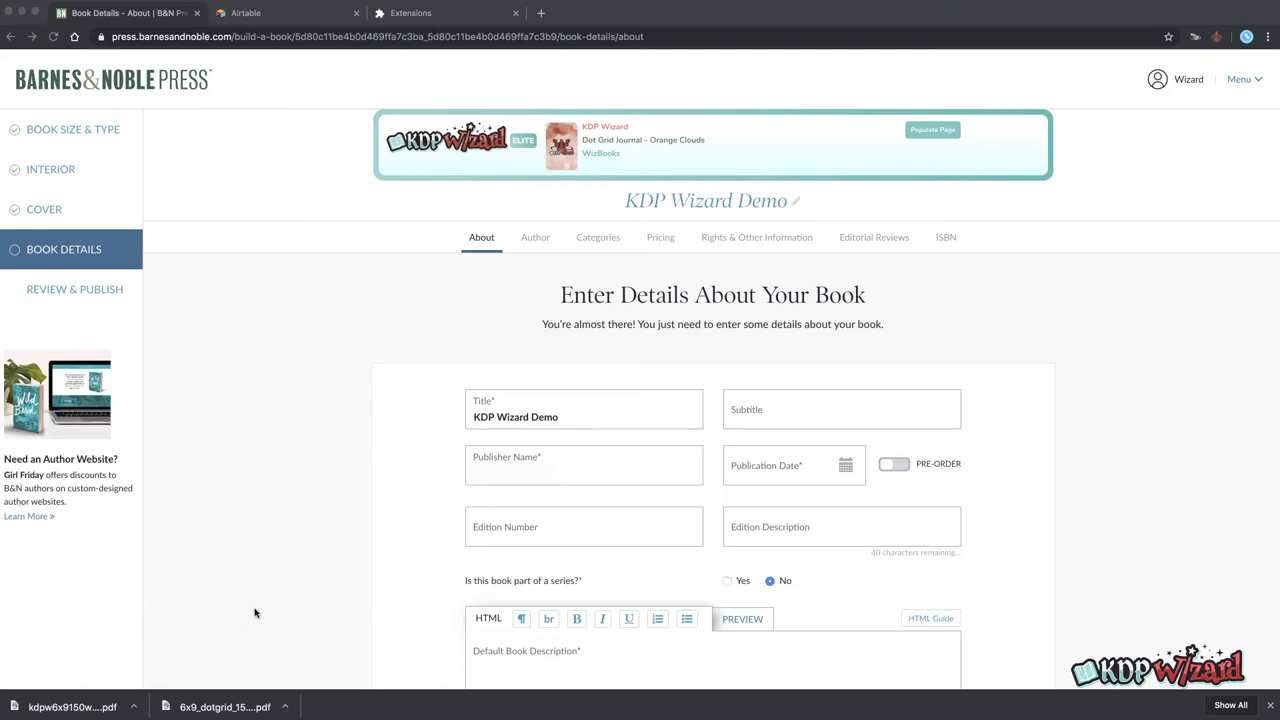
- Populate and save the book details with title KDP Wizard, subtitle Dot Grid Journal - Orange Clouds, publisher BN and publication date 08/01/2019
left_click(255, 598)
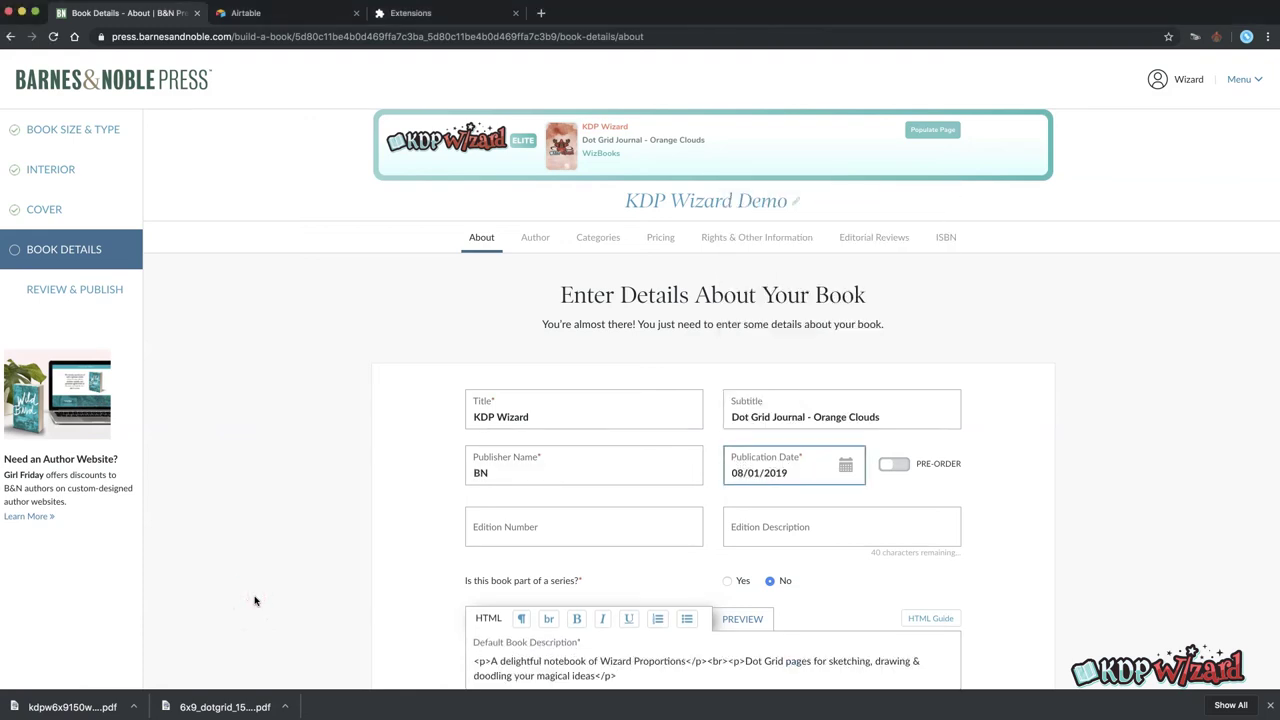
scroll(255, 600, "down", 5)
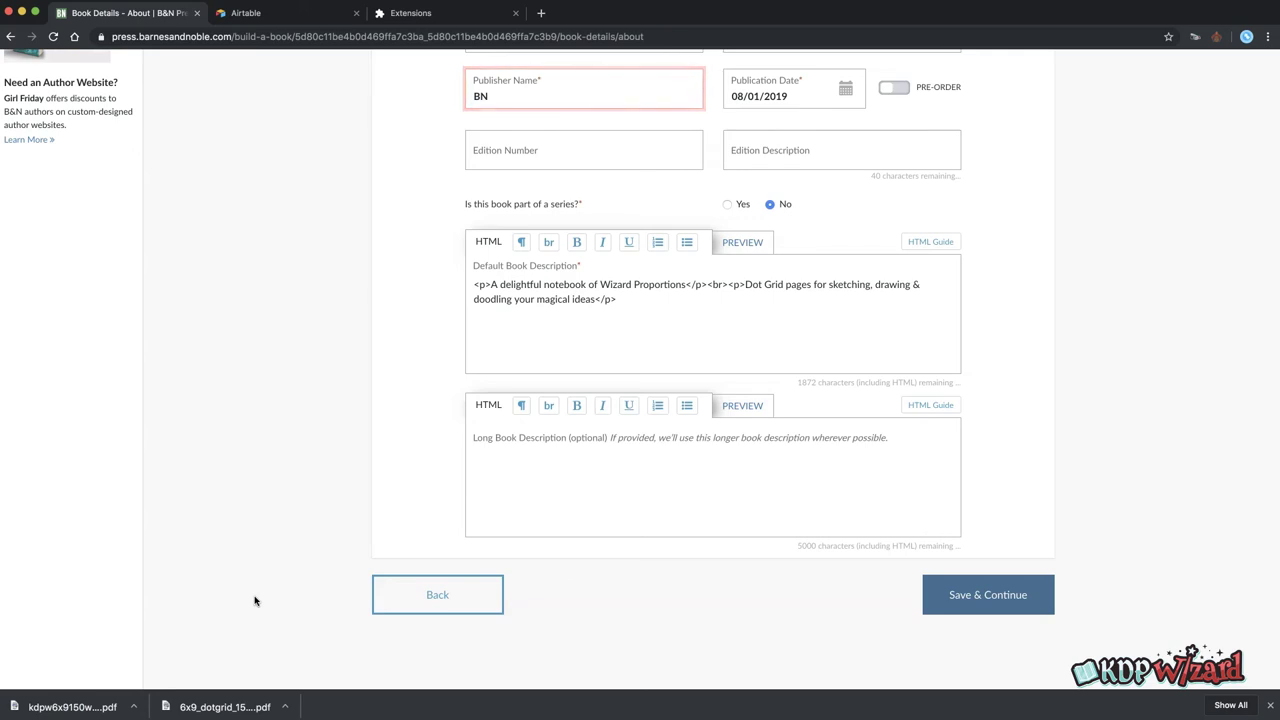
left_click(250, 600)
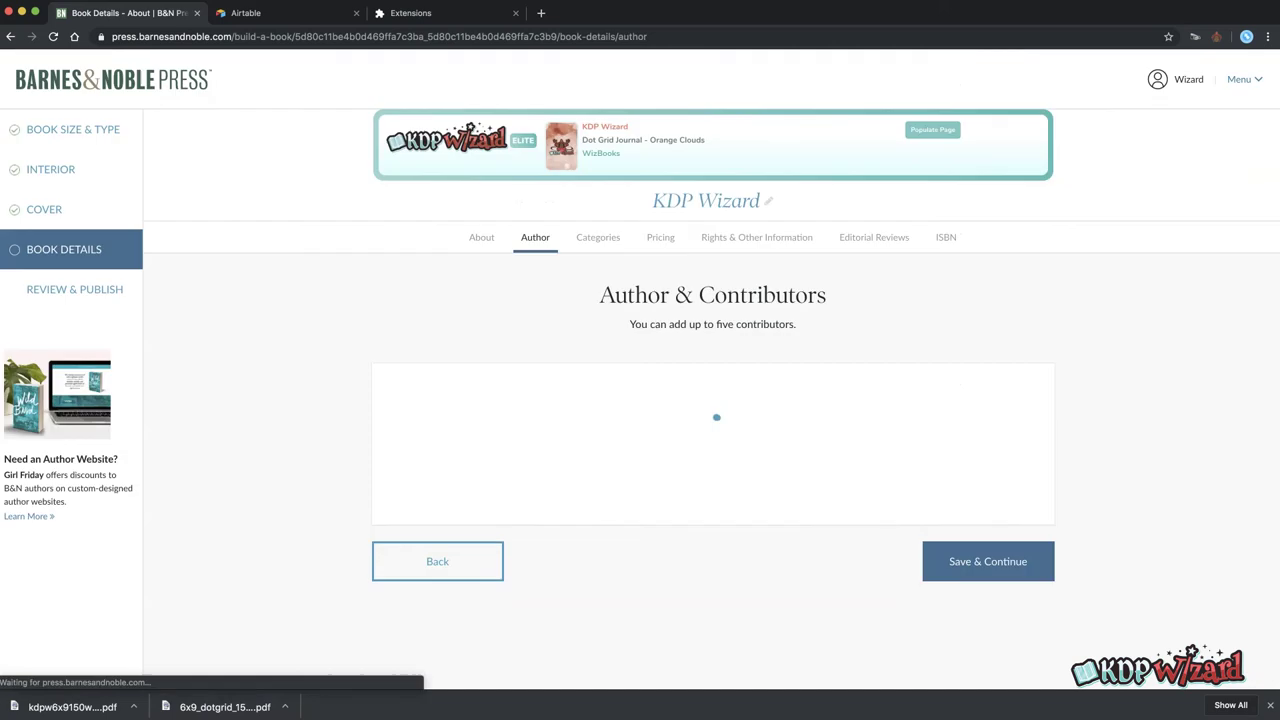
- Populate the contributors with WizBooks as author plus one editor, and save the author section
left_click(286, 495)
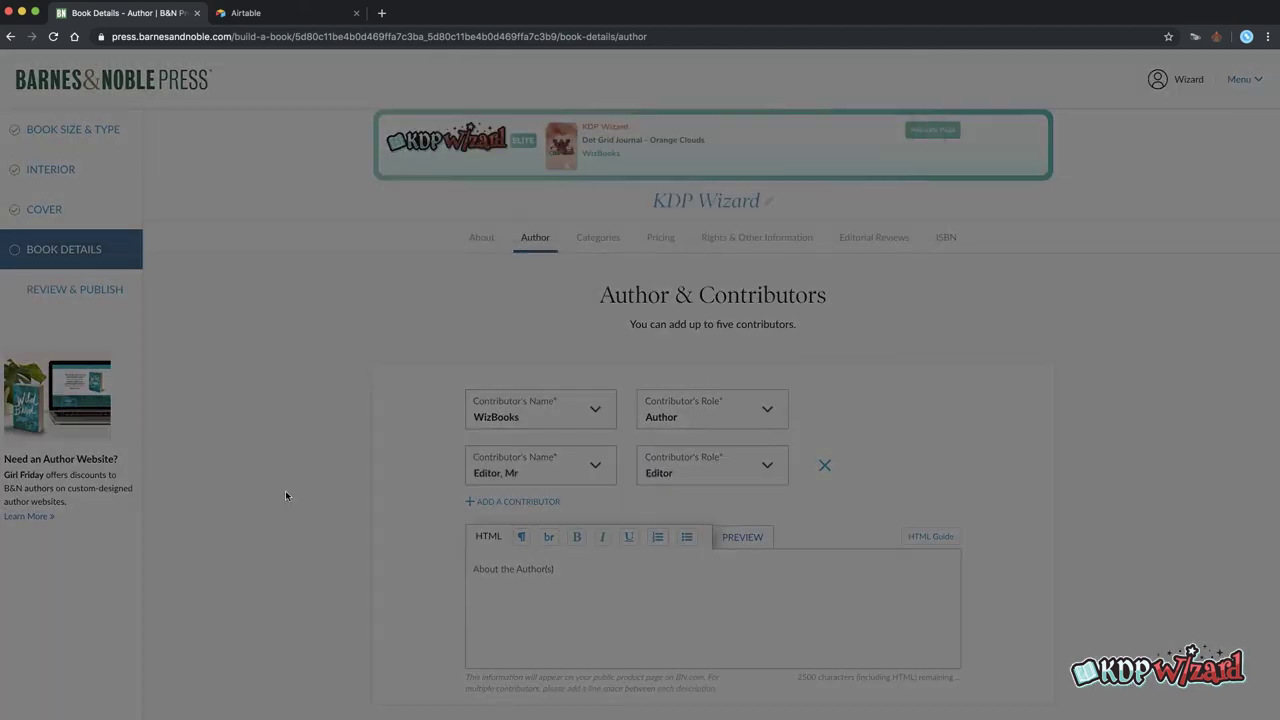
scroll(286, 494, "down", 2)
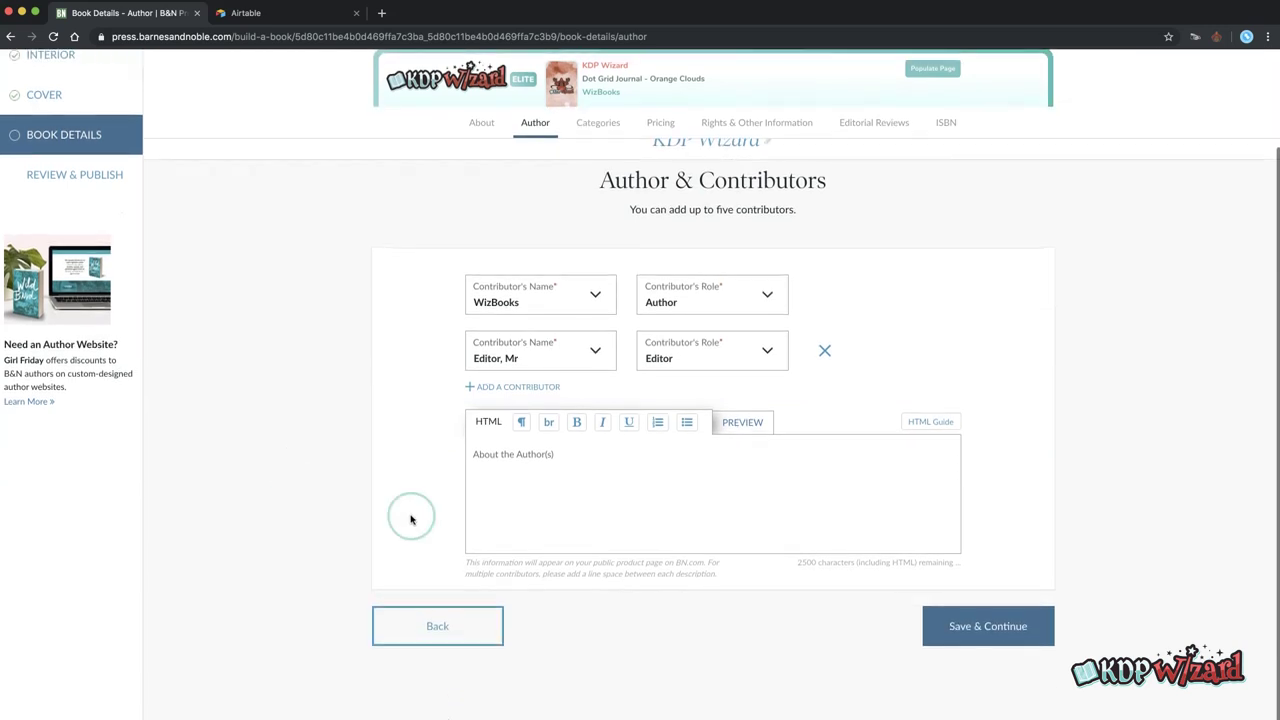
left_click(985, 628)
- Populate the categories page with Kids audience, Age 9-12, English, Fiction and the stored search keywords
left_click(305, 451)
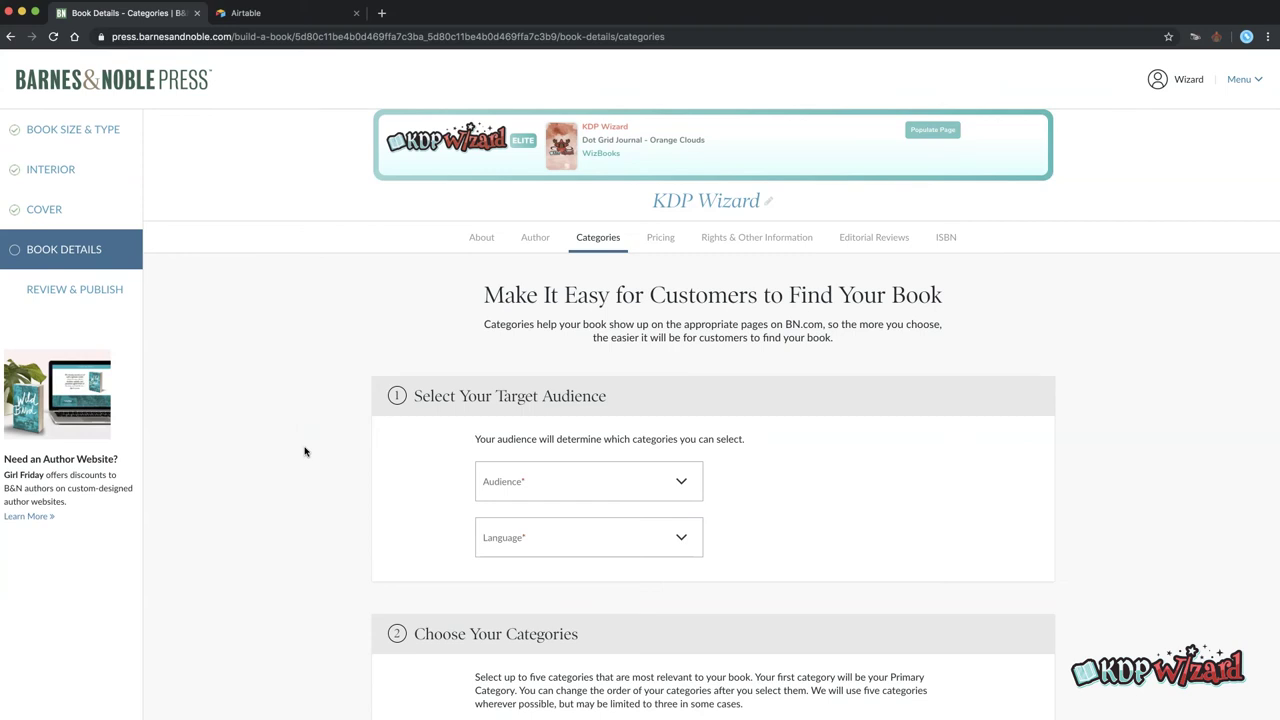
scroll(305, 451, "down", 10)
scroll(305, 451, "up", 8)
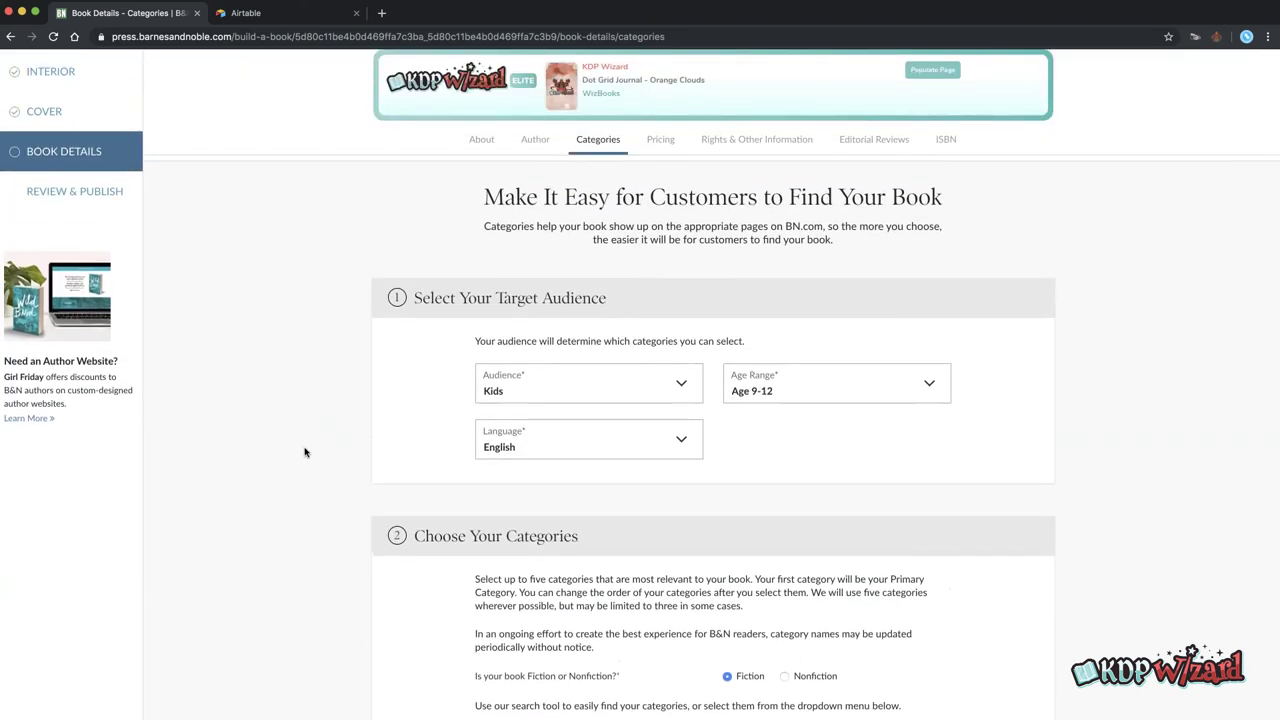
scroll(305, 451, "down", 8)
- Search the categories for magic and add Fantasy & Magic - Kids Fiction as the primary category
left_click(522, 254)
left_click(427, 225)
left_click(585, 199)
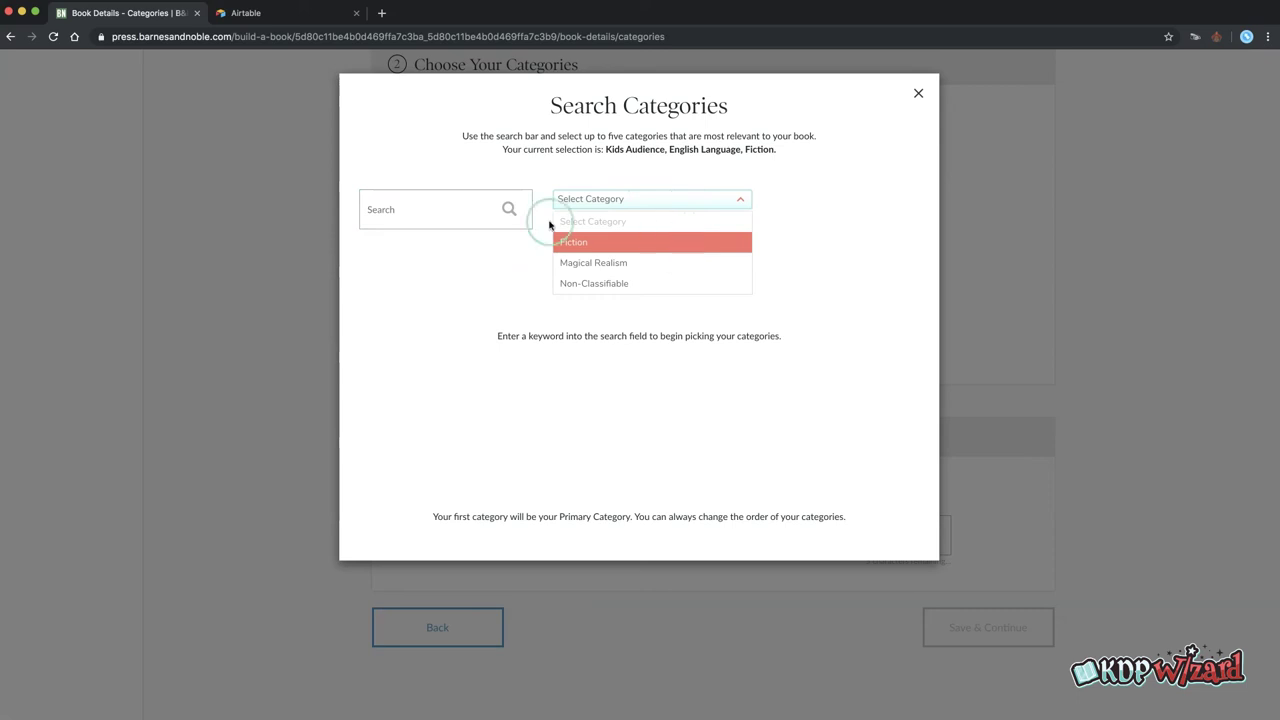
left_click(449, 215)
type("magic")
left_click(510, 209)
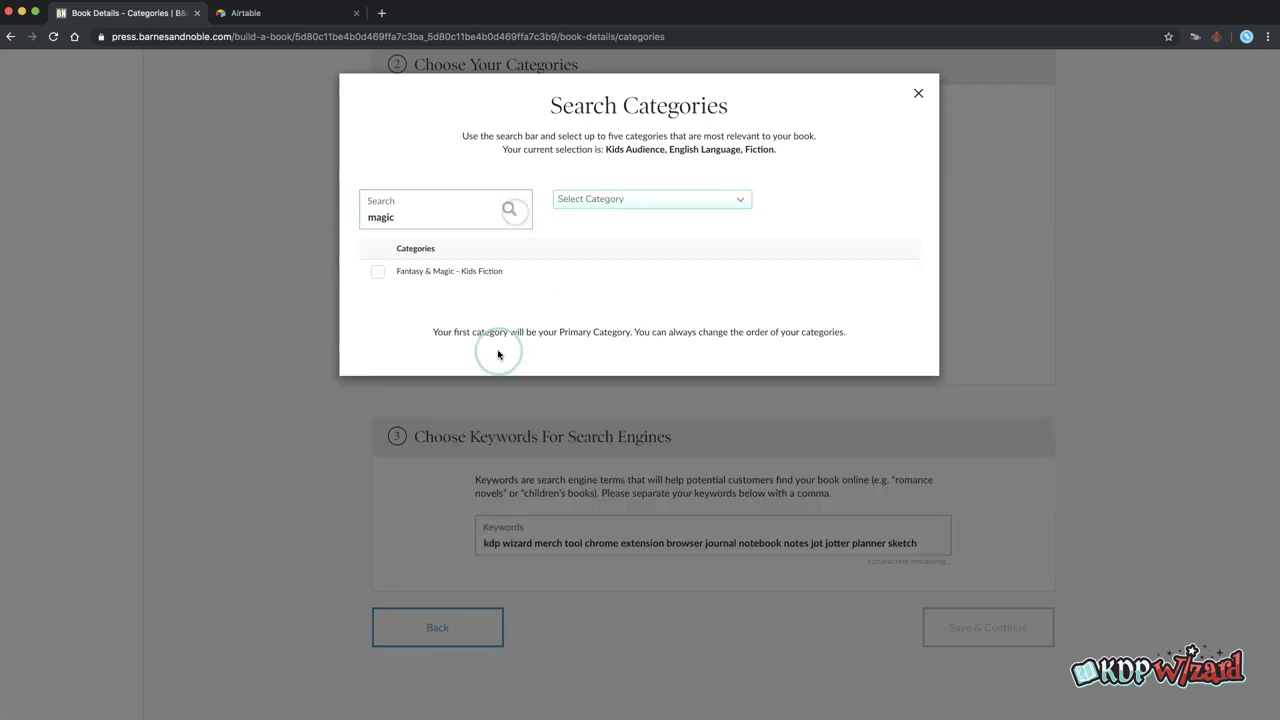
left_click(378, 272)
left_click(615, 437)
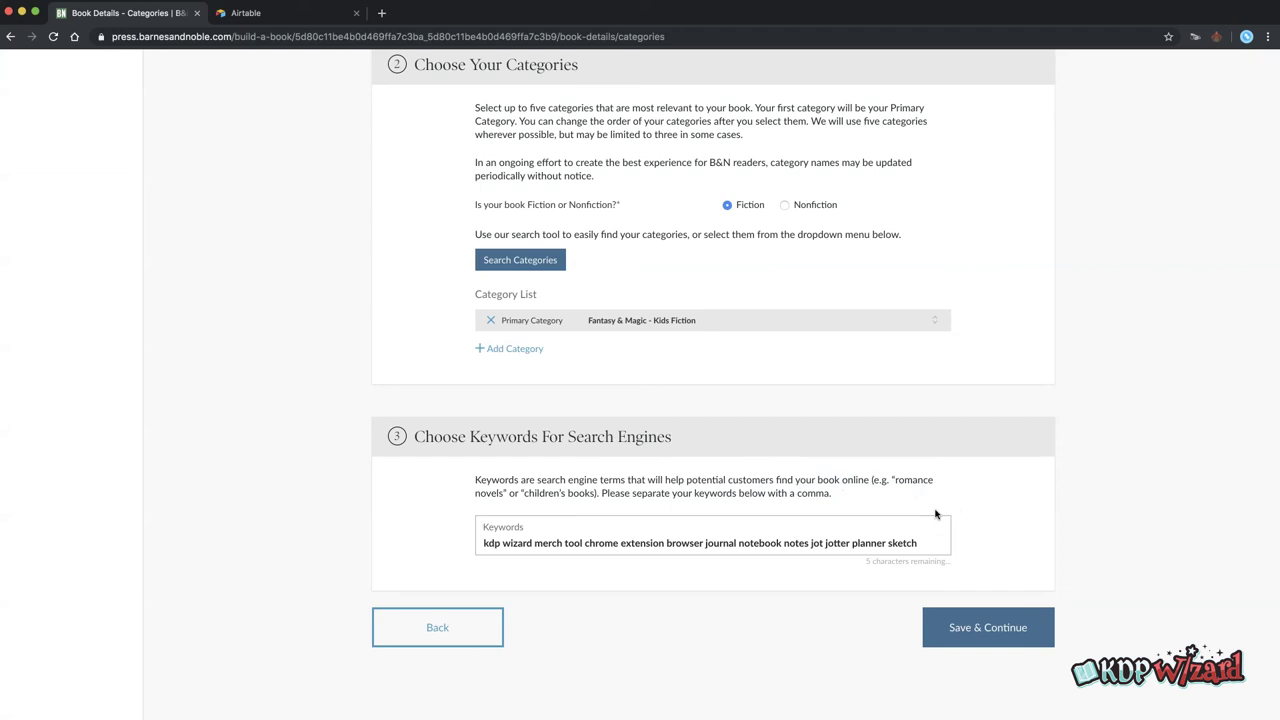
- Check the populated search keywords and save the categories section
left_click_drag(484, 545, 976, 552)
left_click(997, 554)
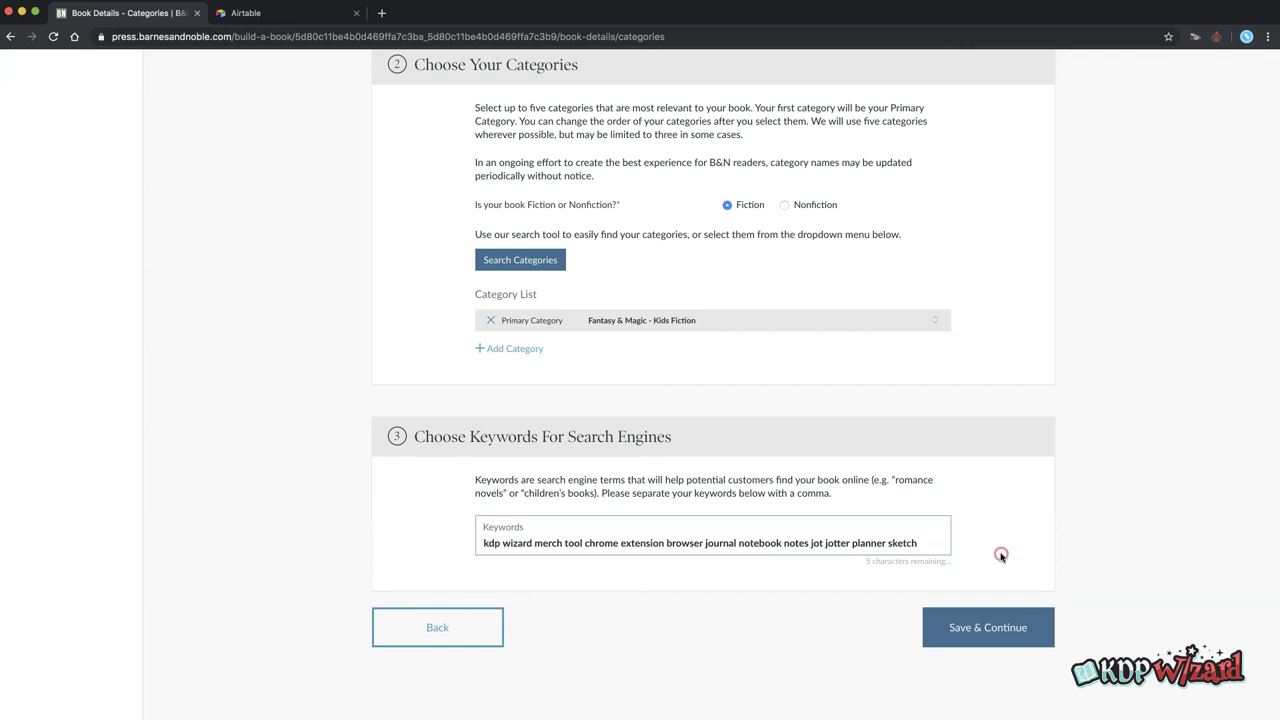
left_click(1000, 637)
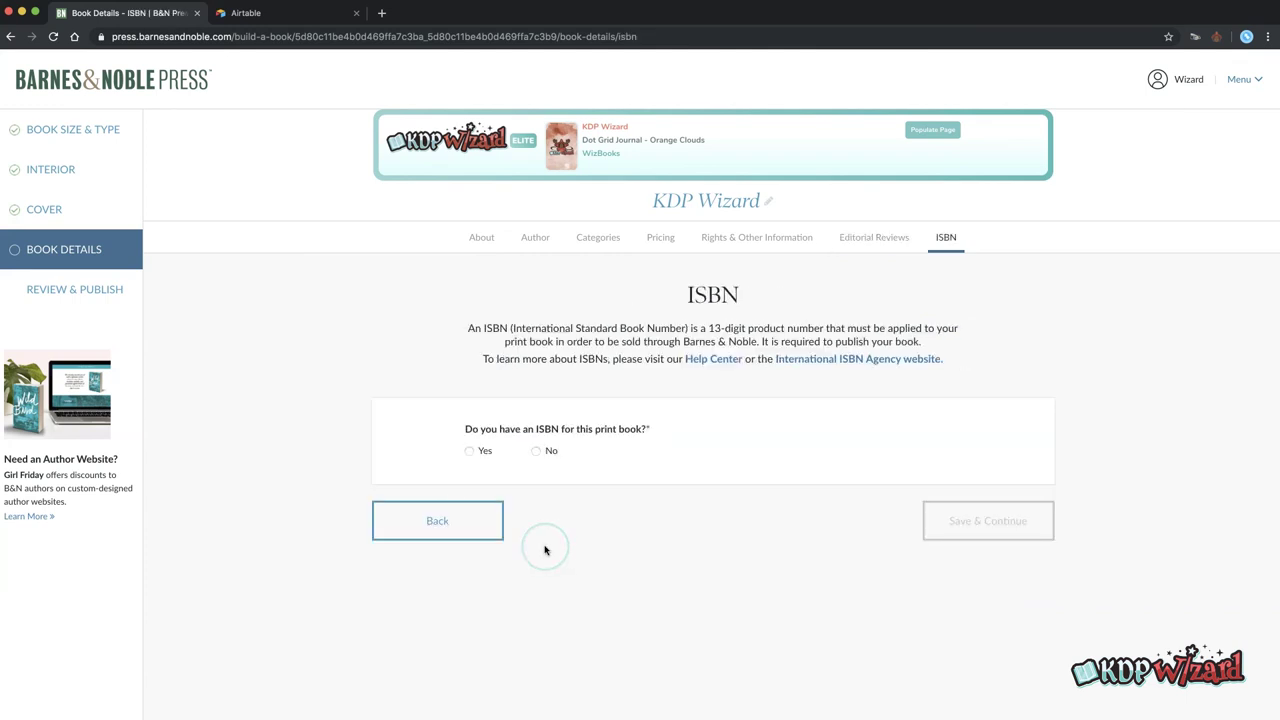
- Create a free ISBN for the print book, save it and look through the print book summary
left_click(537, 451)
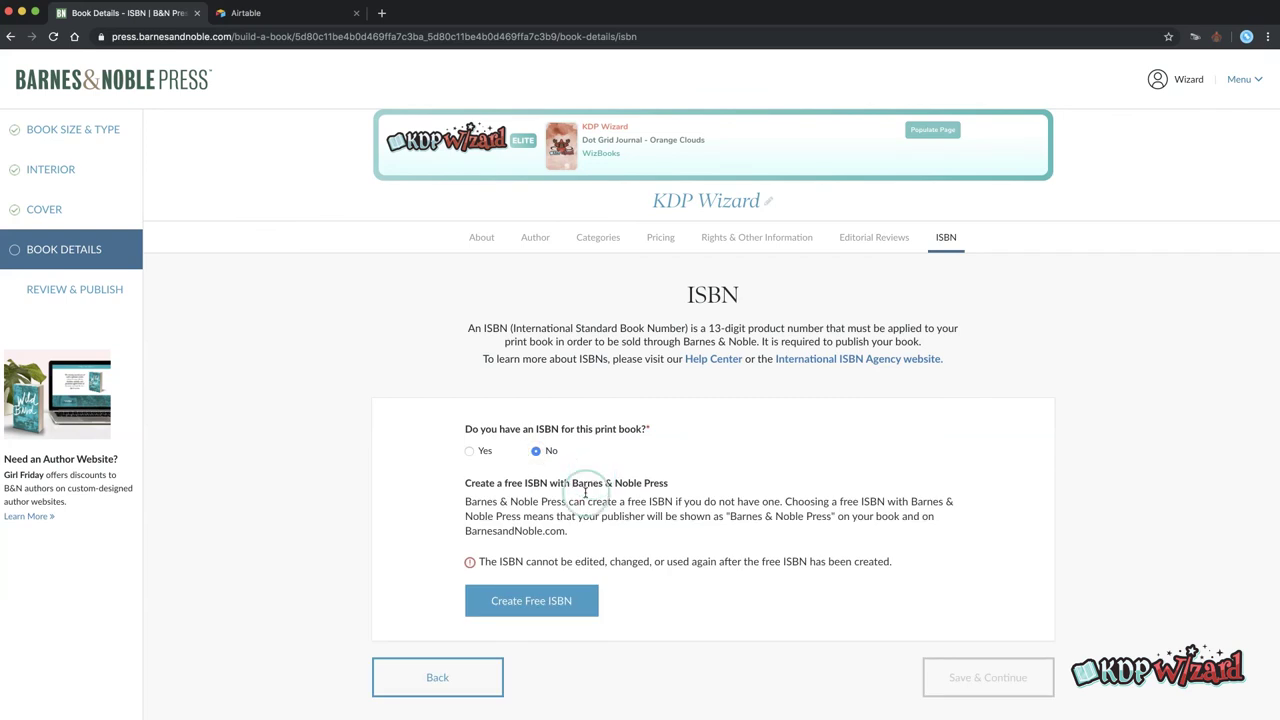
left_click(591, 600)
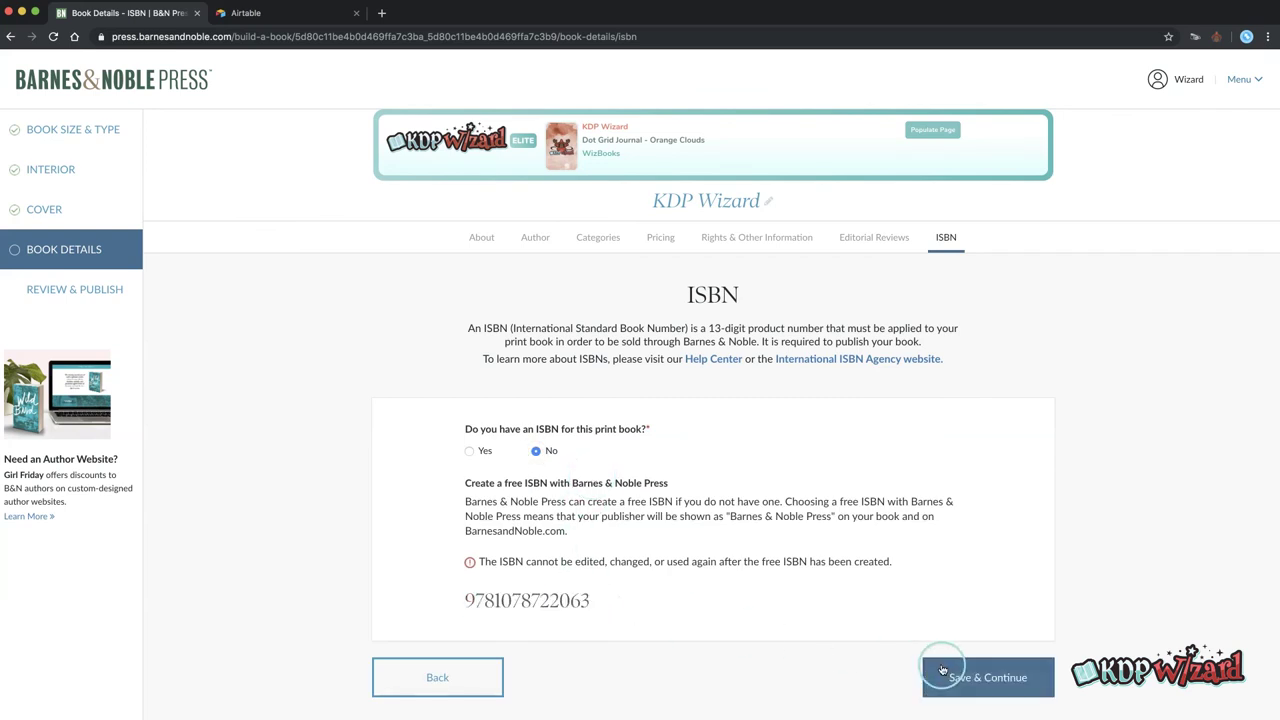
left_click(938, 686)
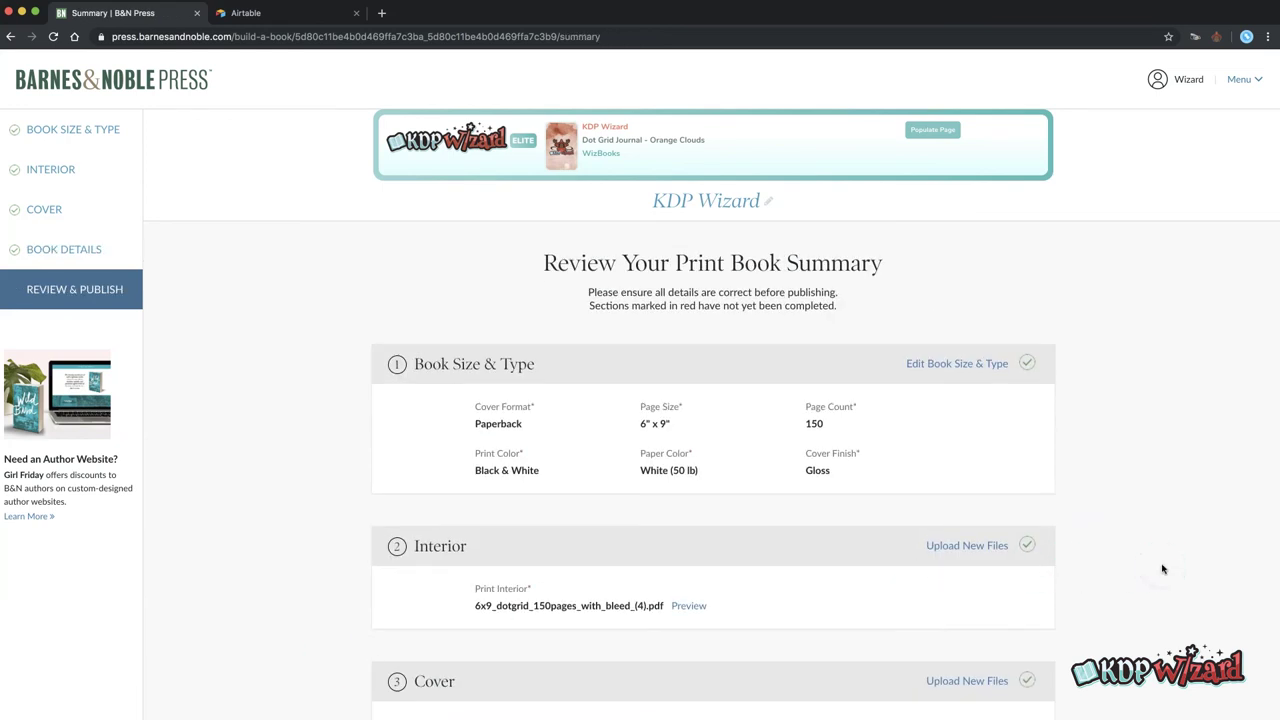
scroll(1162, 569, "down", 15)
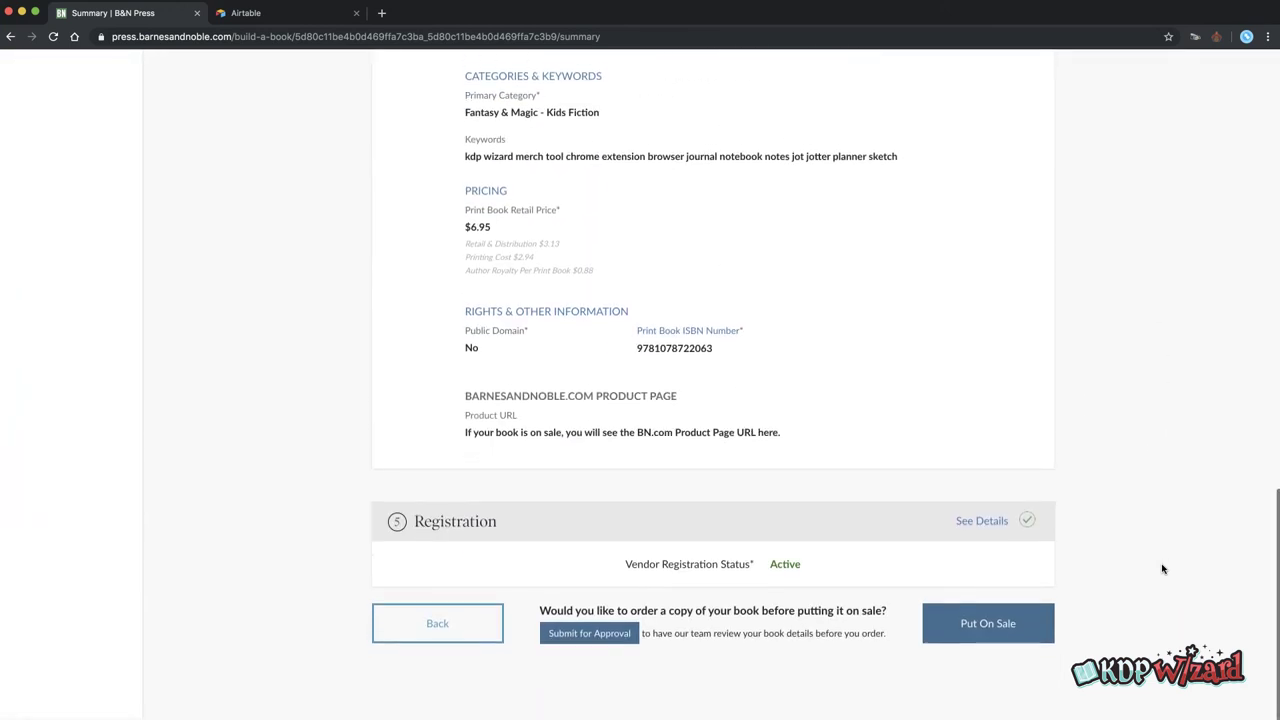